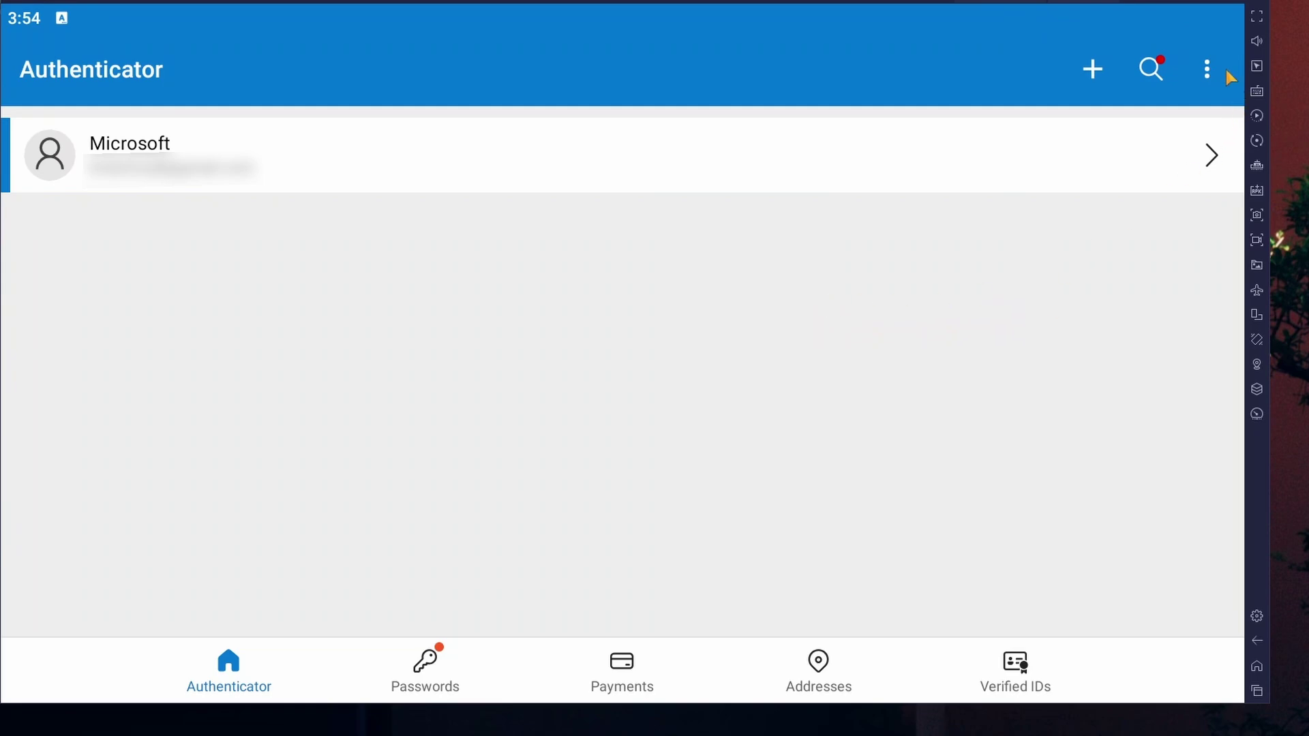
Open Settings from the overflow menu on the accounts list.
{"action": "left_click", "coordinate": [1208, 70]}
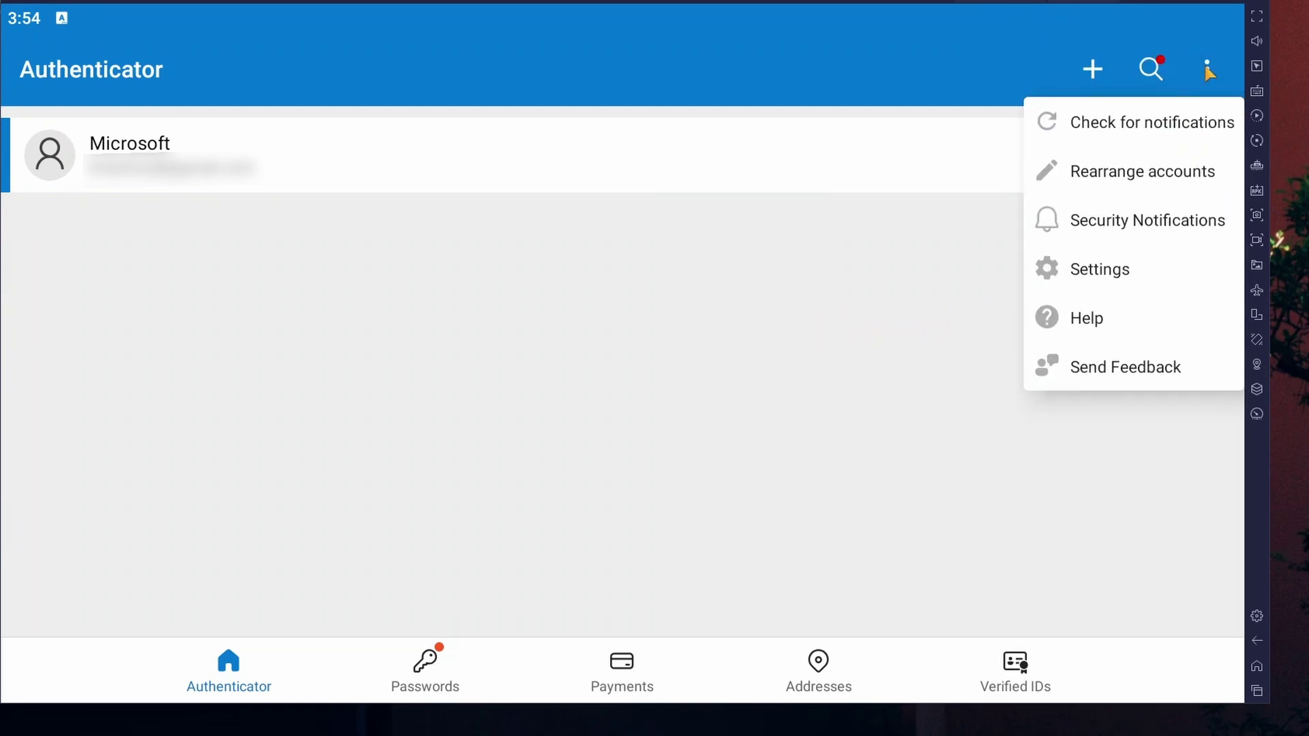
{"action": "left_click", "coordinate": [1112, 281]}
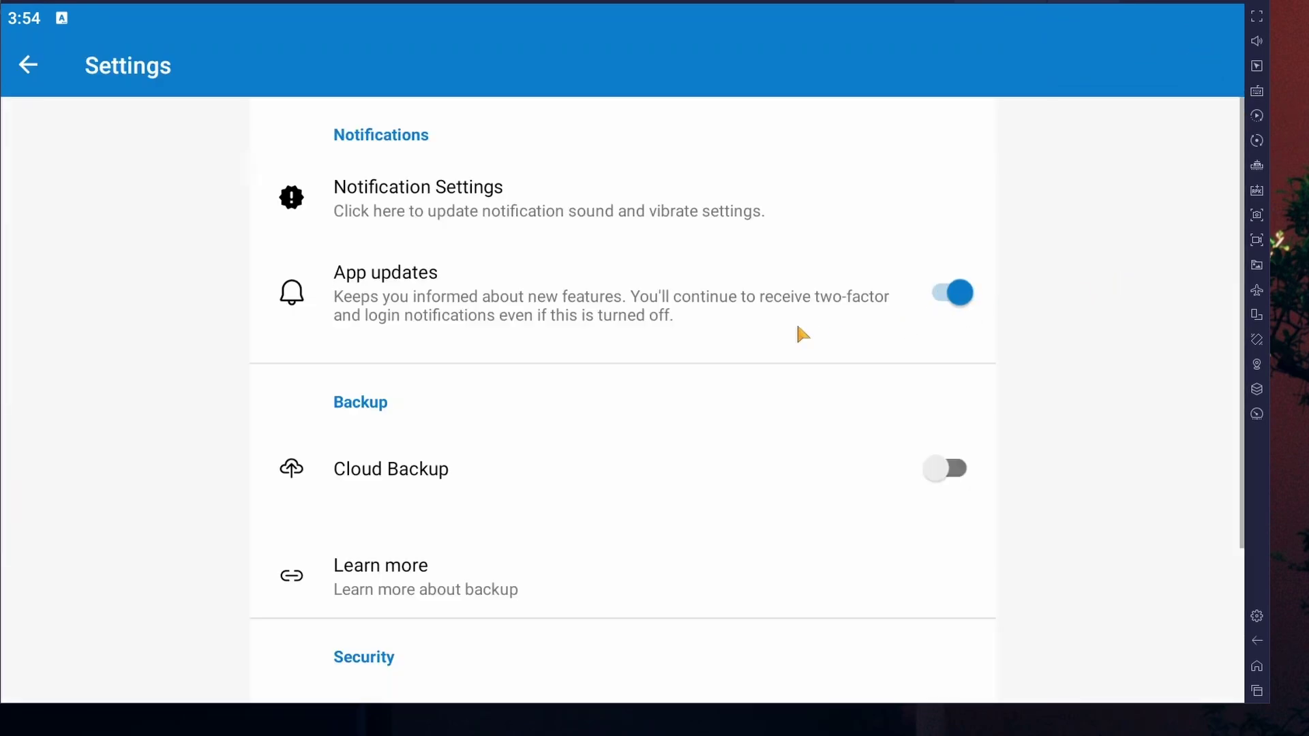
Switch on the Cloud Backup toggle under Backup.
{"action": "left_click", "coordinate": [956, 471]}
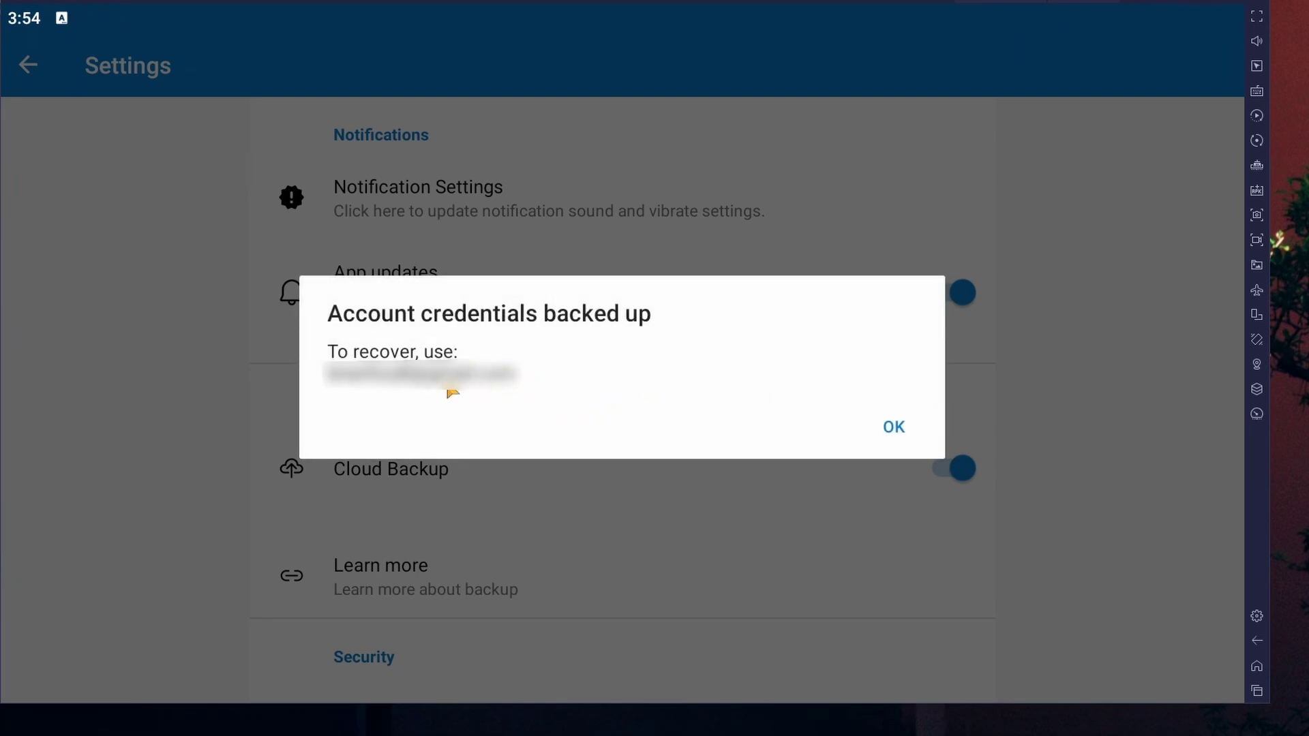
Acknowledge the 'Account credentials backed up' confirmation to return to Settings.
{"action": "left_click", "coordinate": [894, 427]}
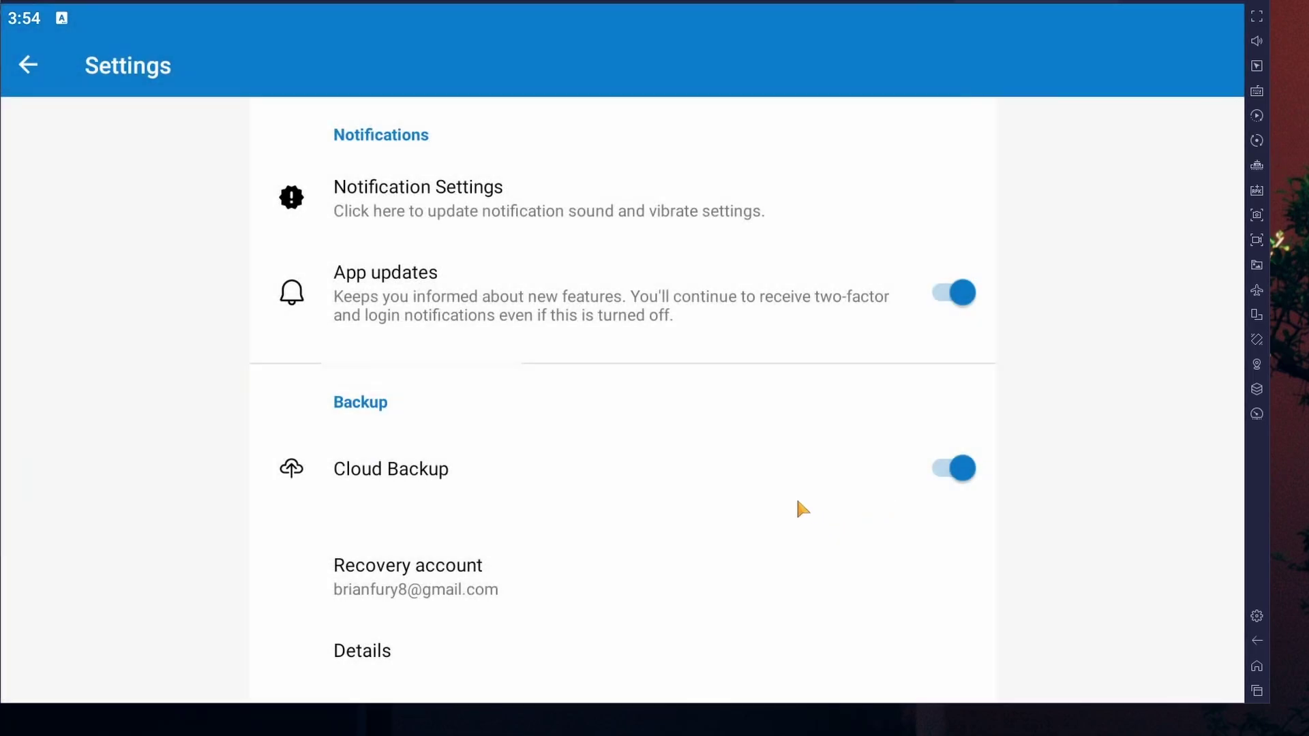